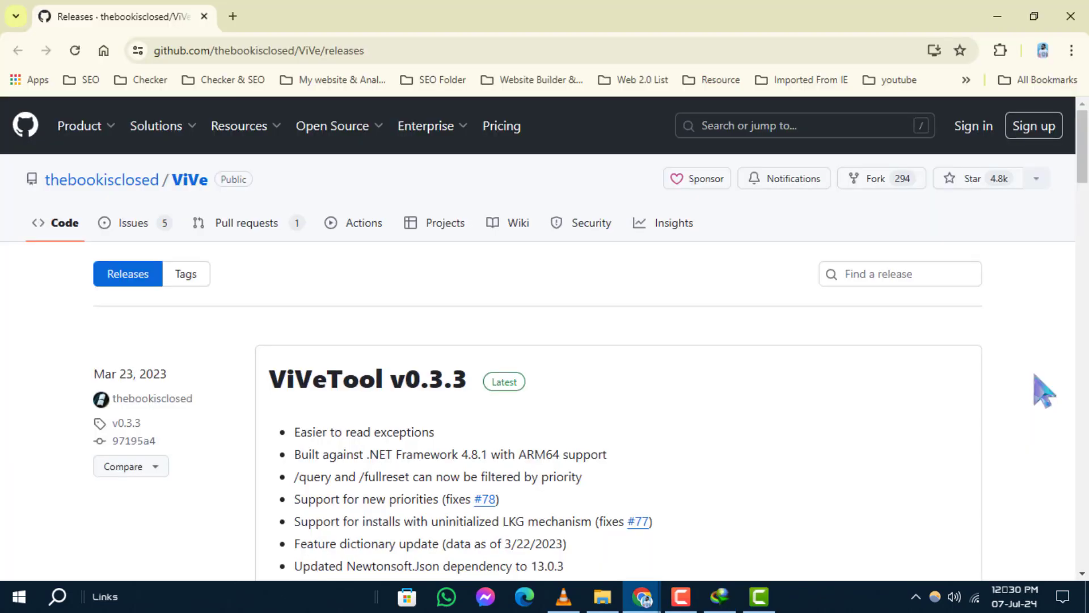
Step: Download ViVeTool-v0.3.3.zip from the GitHub release Assets with Internet Download Manager
left_click(276, 51)
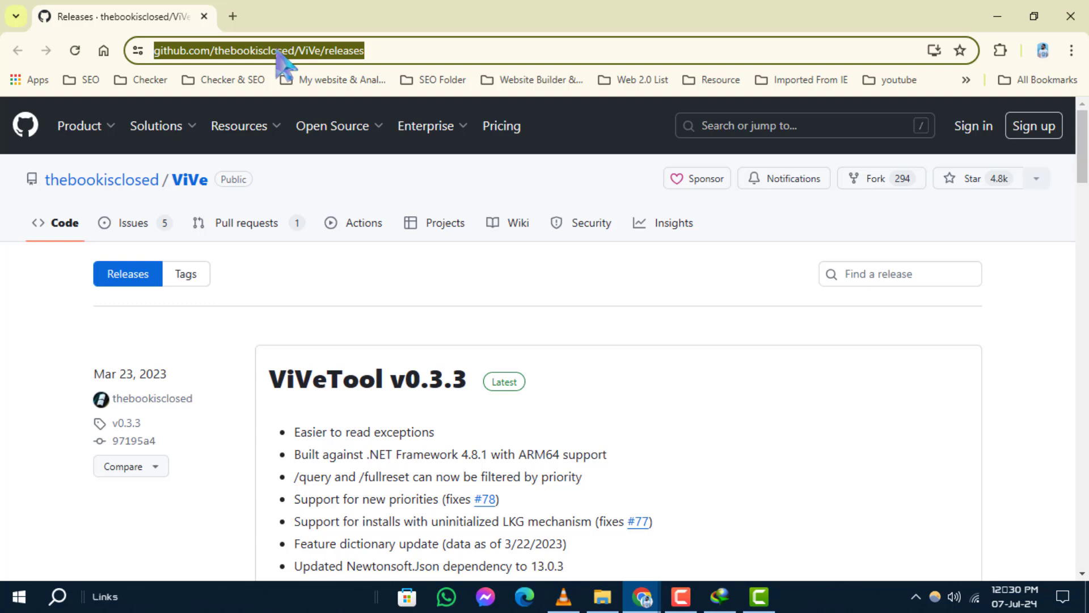
left_click(284, 53)
scroll(432, 358, "down", 2)
scroll(435, 369, "down", 2)
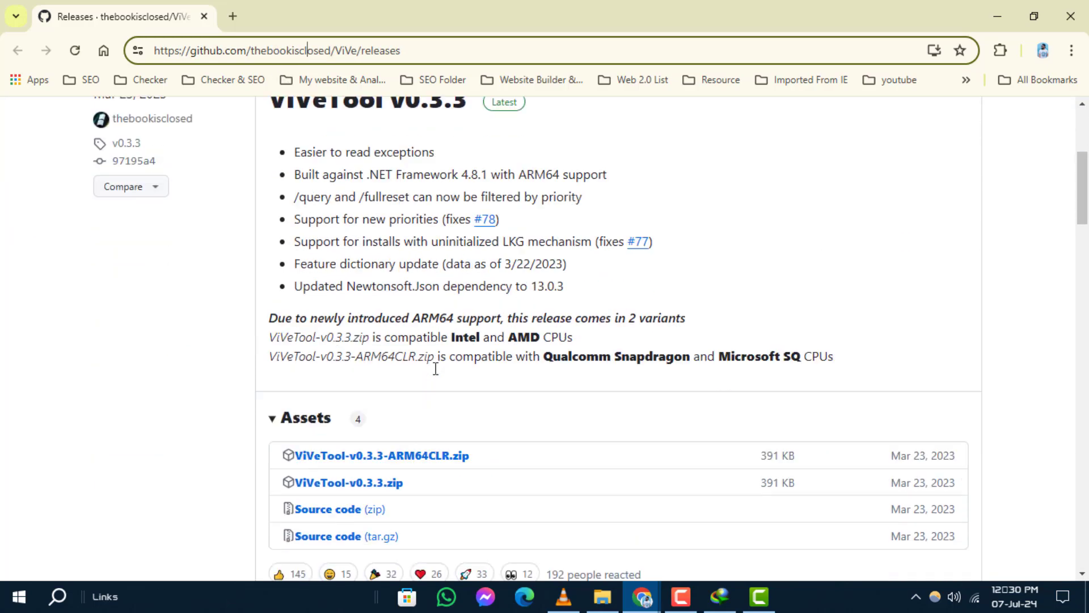
scroll(366, 294, "down", 3)
left_click(354, 289)
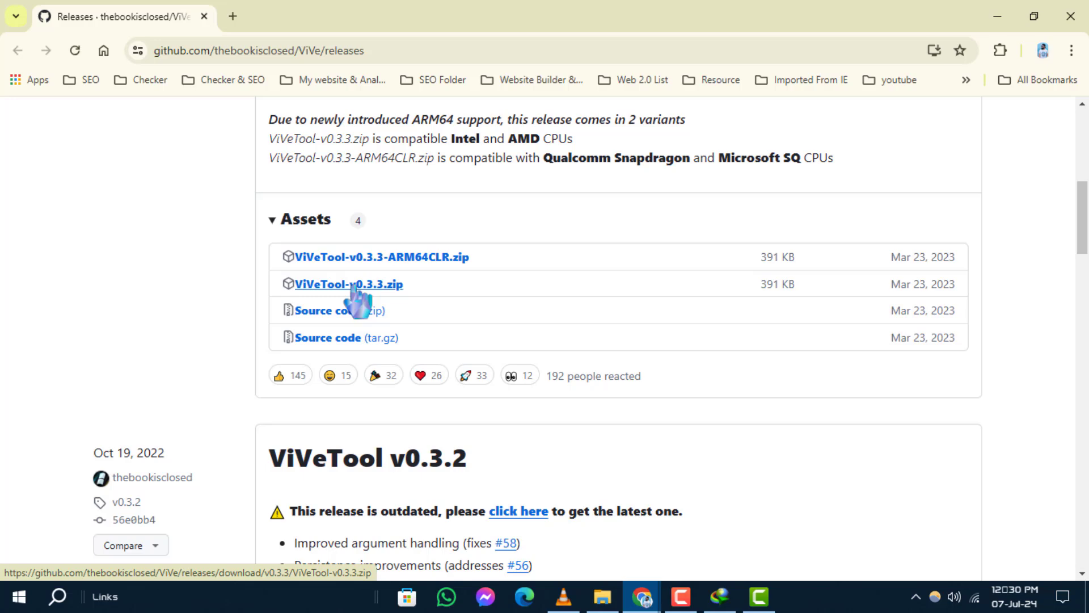
left_click(637, 368)
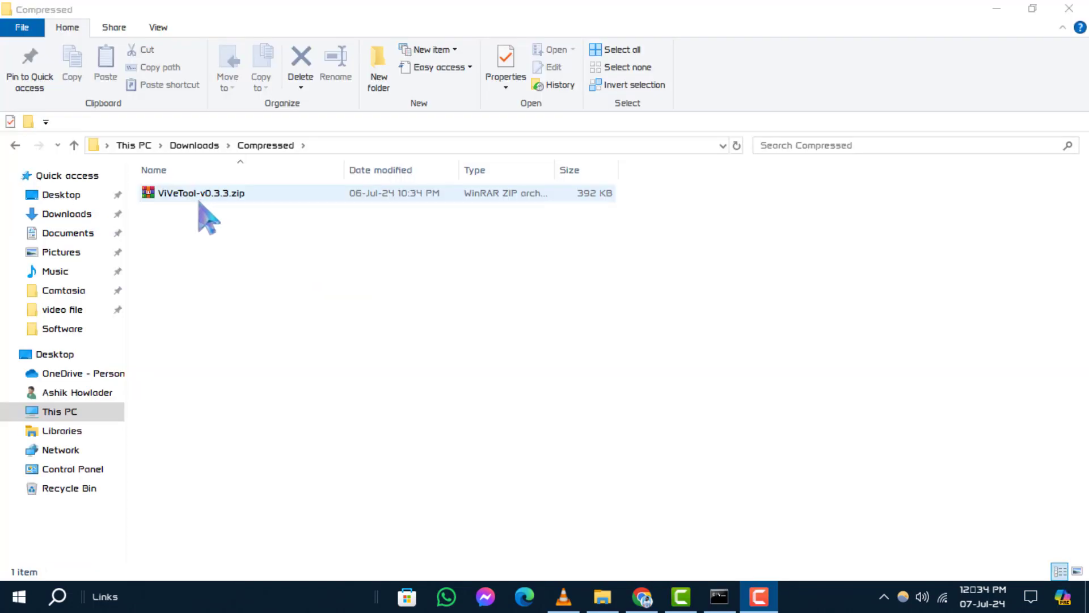
Step: Extract ViVeTool-v0.3.3.zip into the Compressed folder and start Command Prompt as administrator
left_click(201, 195)
right_click(198, 201)
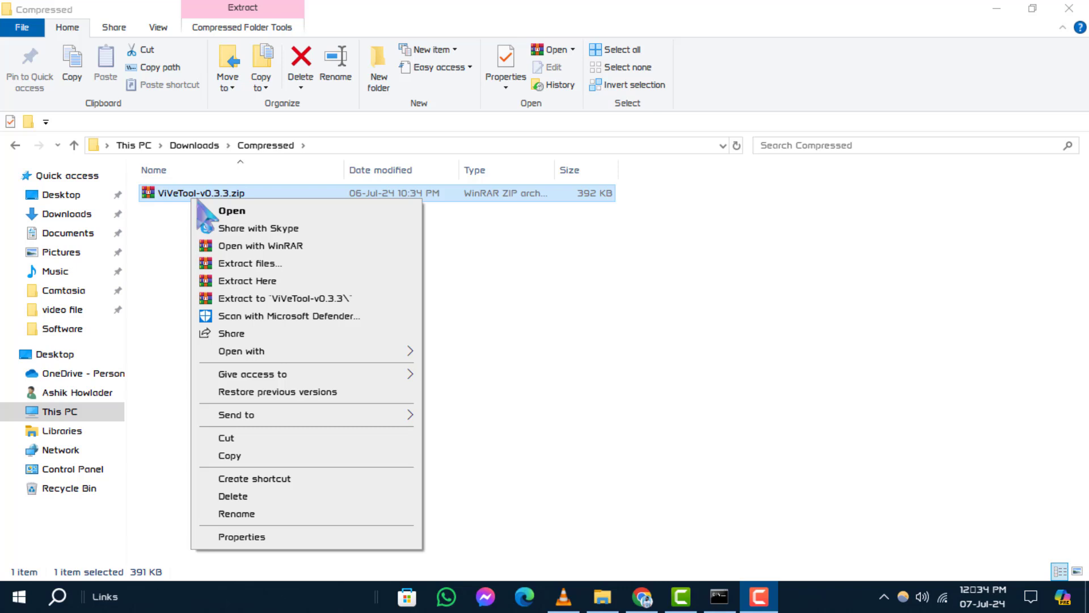
left_click(271, 283)
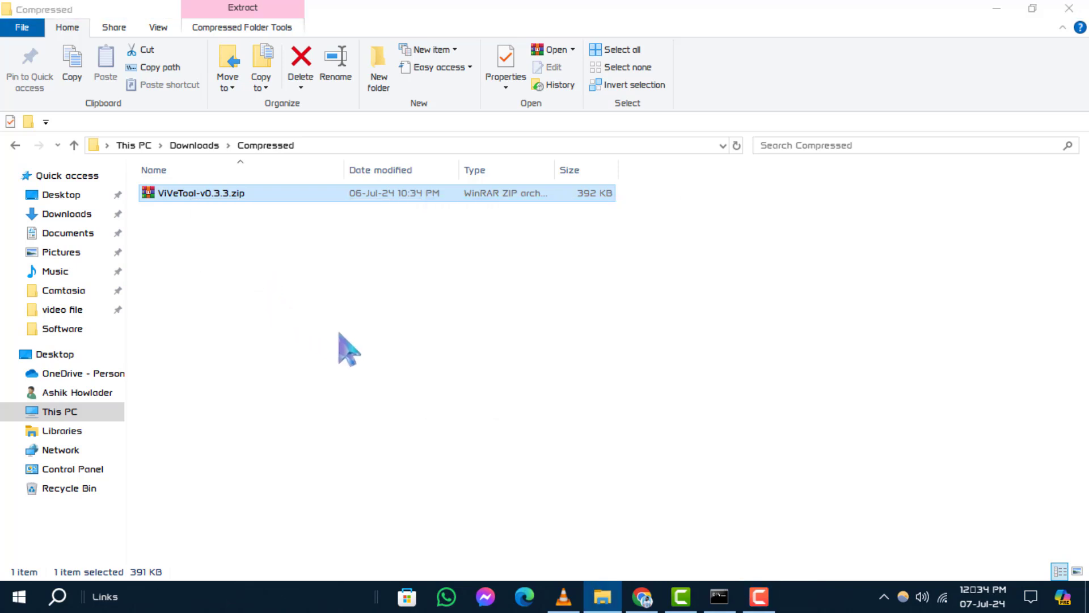
left_click(60, 596)
type("cmd")
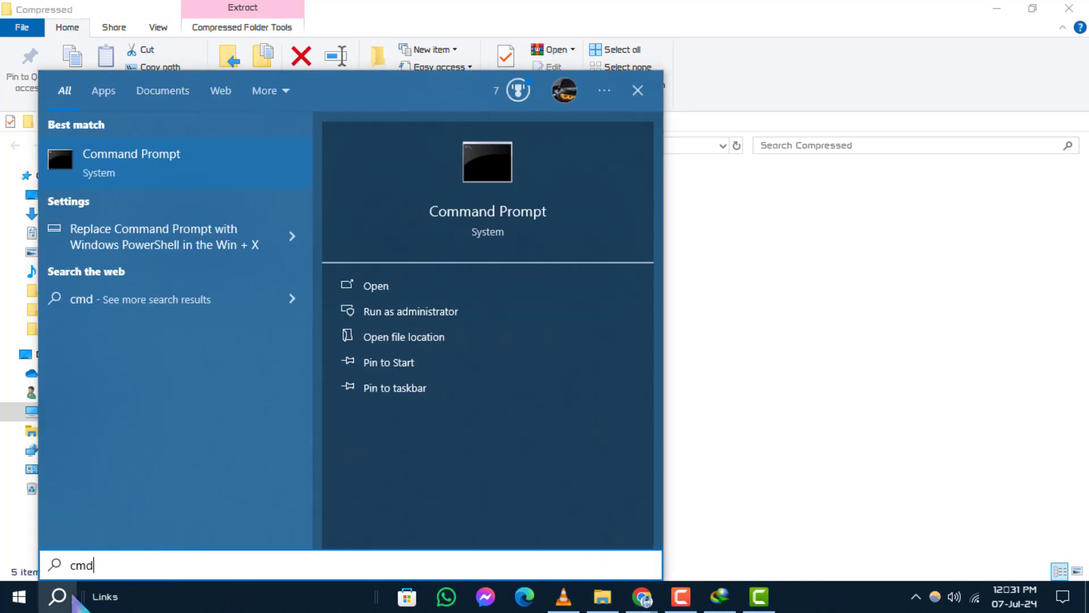
left_click(429, 311)
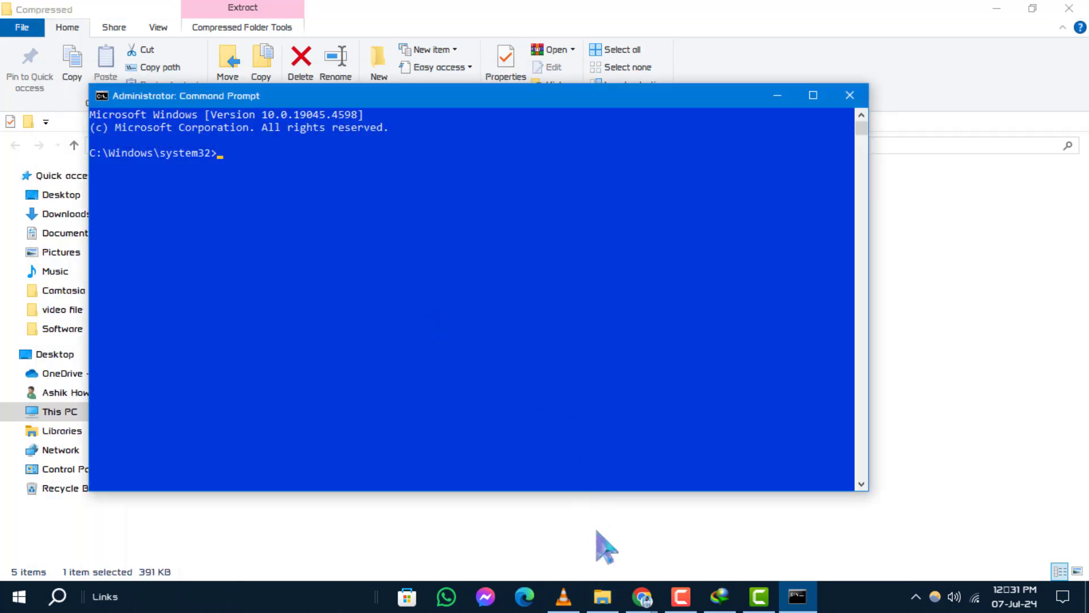
Step: Copy the Compressed folder's address from the File Explorer address bar
left_click(602, 596)
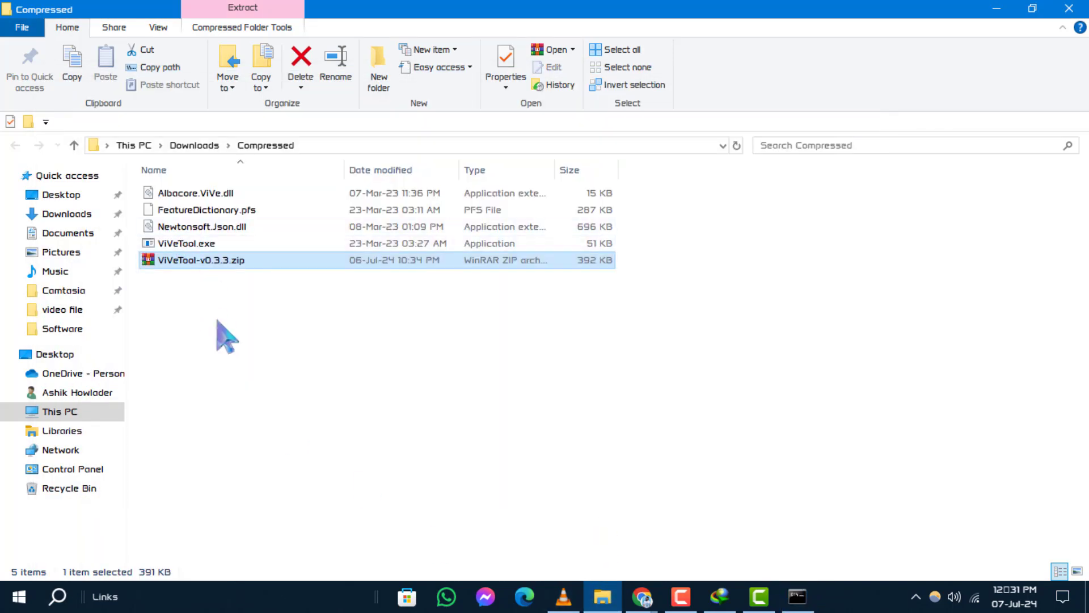
left_click(226, 336)
right_click(260, 148)
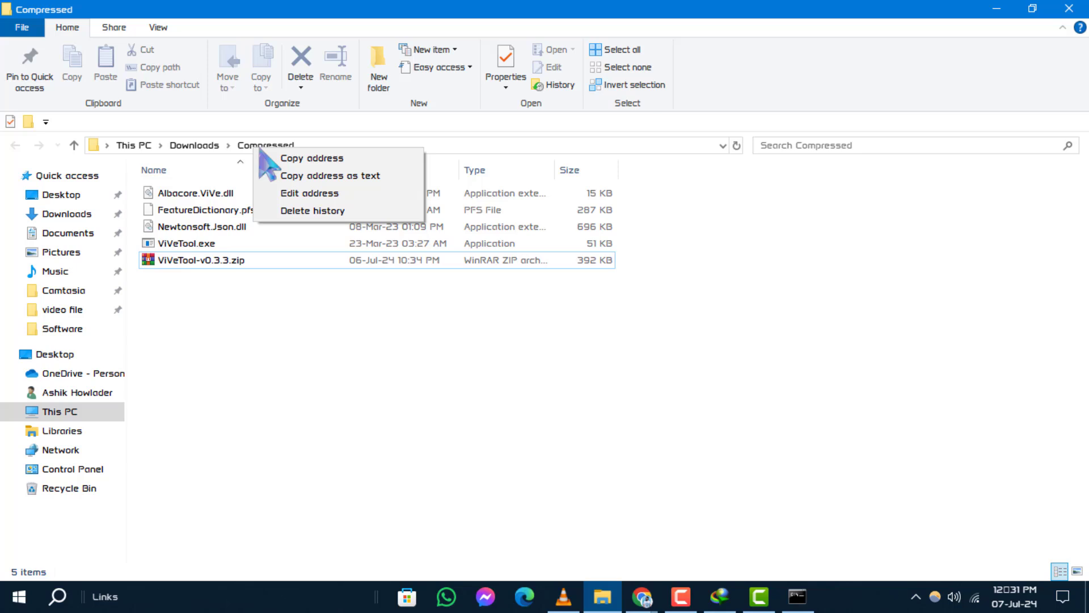
left_click(318, 160)
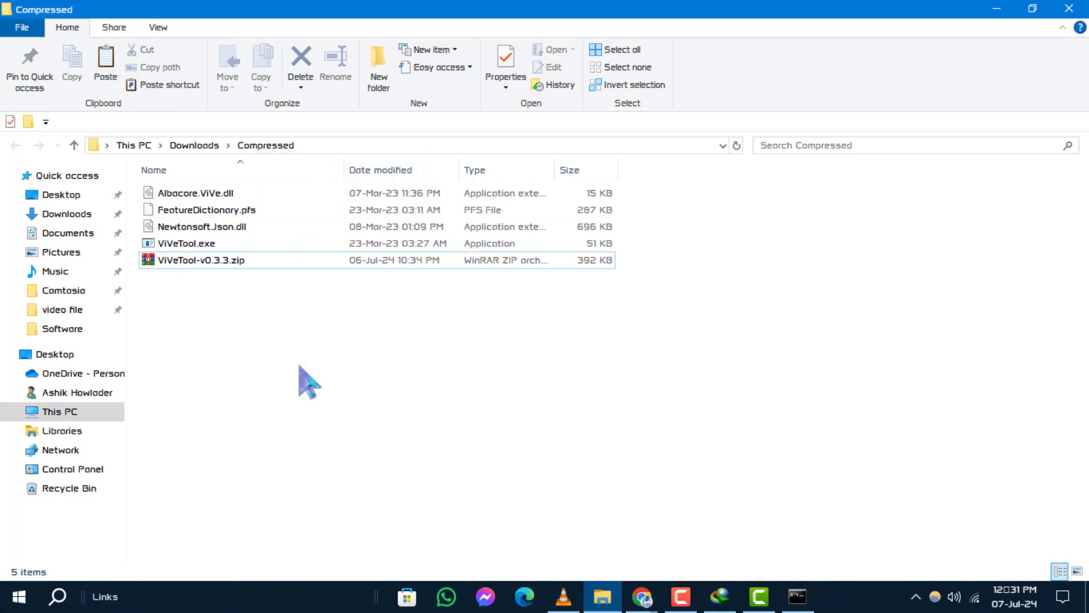
left_click(196, 145)
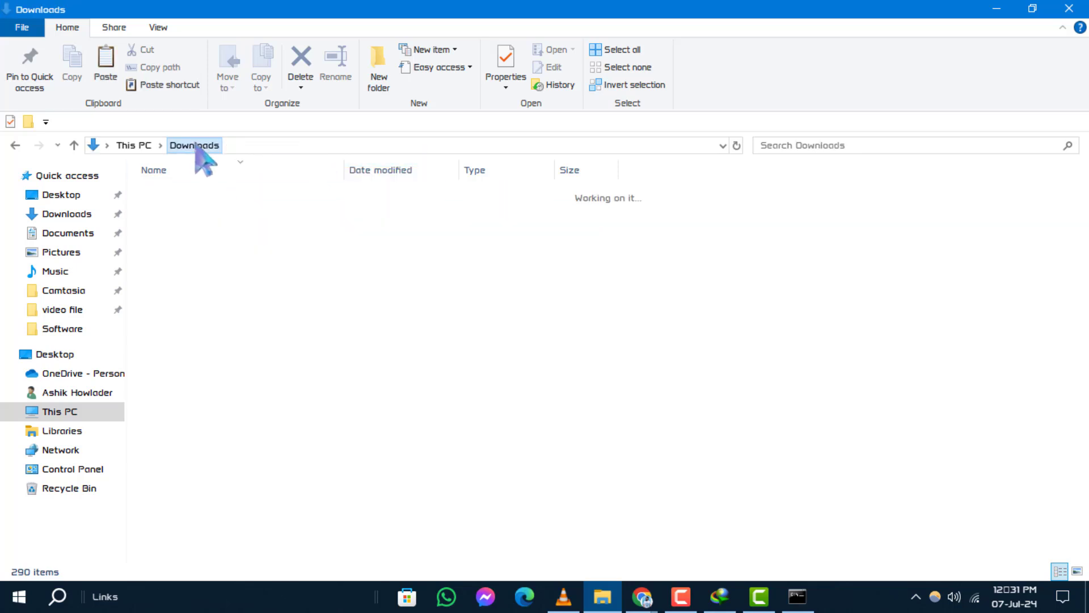
double_click(205, 438)
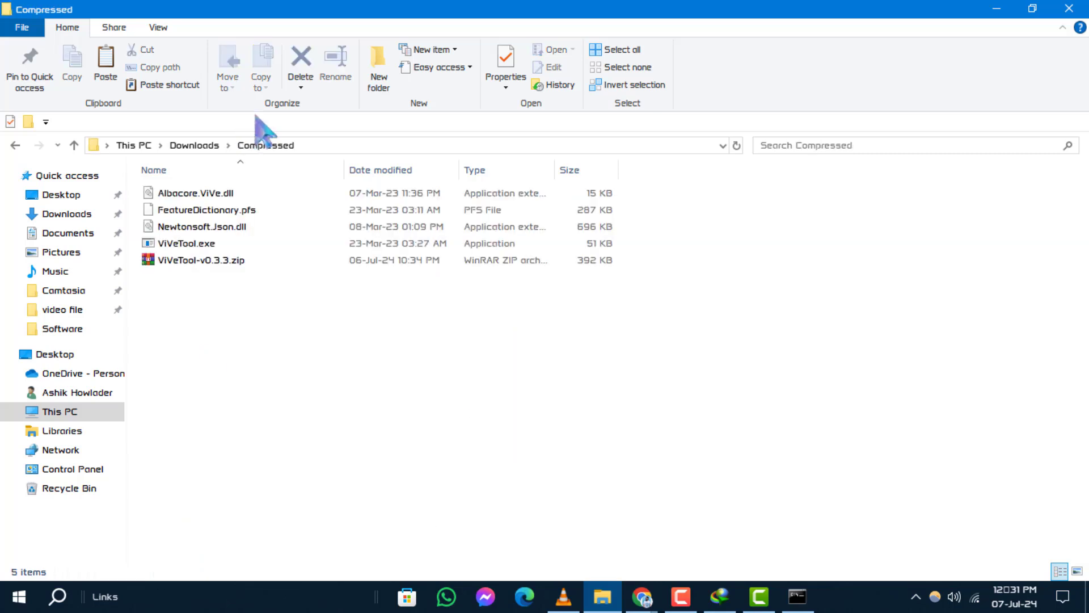
Step: Change directory to Downloads\Compressed using cd and the pasted path, retrying after a failed attempt
left_click(797, 597)
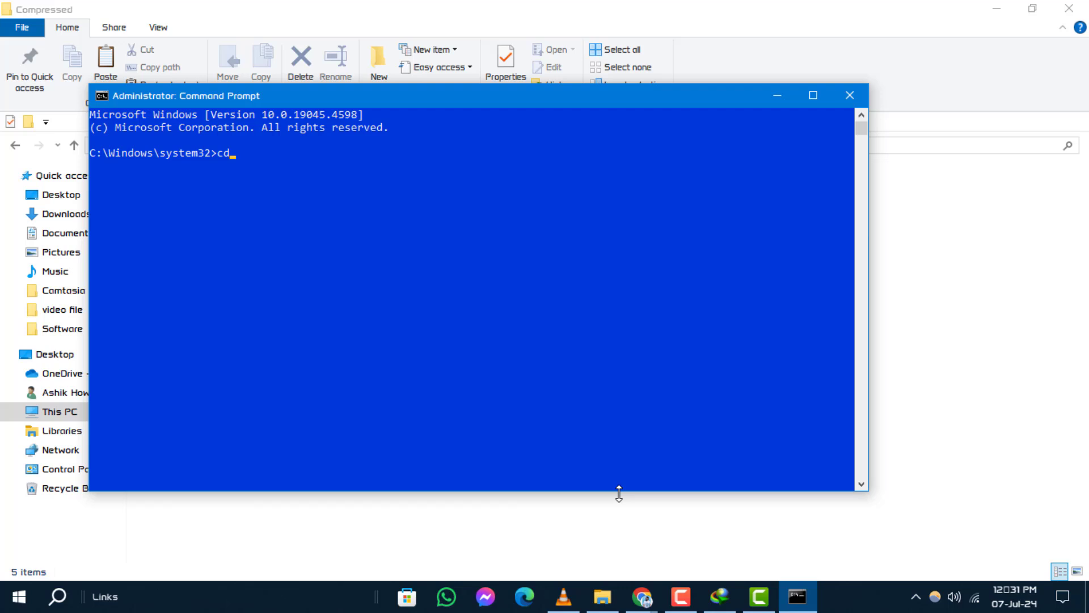
type("C:\\Users\\GHJ\\Downloads\\Compressed")
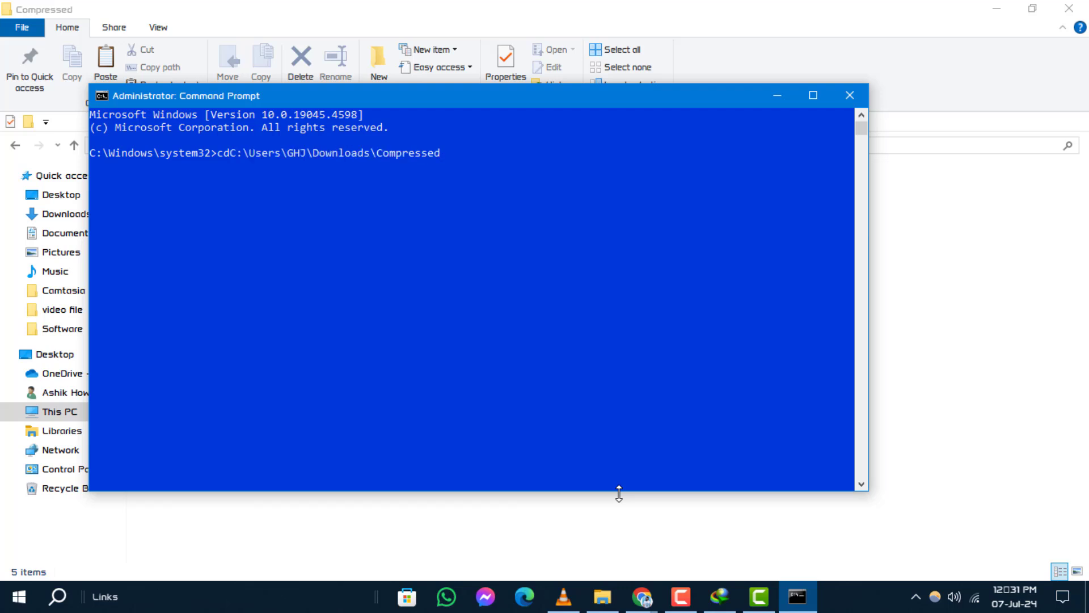
key("Return")
type("cd")
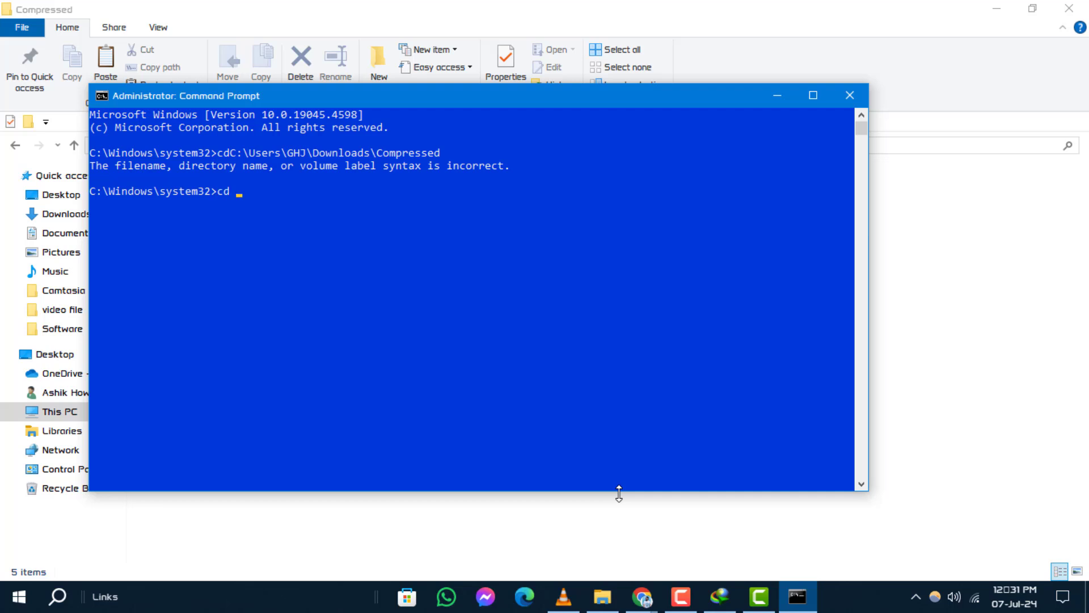
type("C:\\Users\\GHJ\\Downloads\\Compressed")
key("Return")
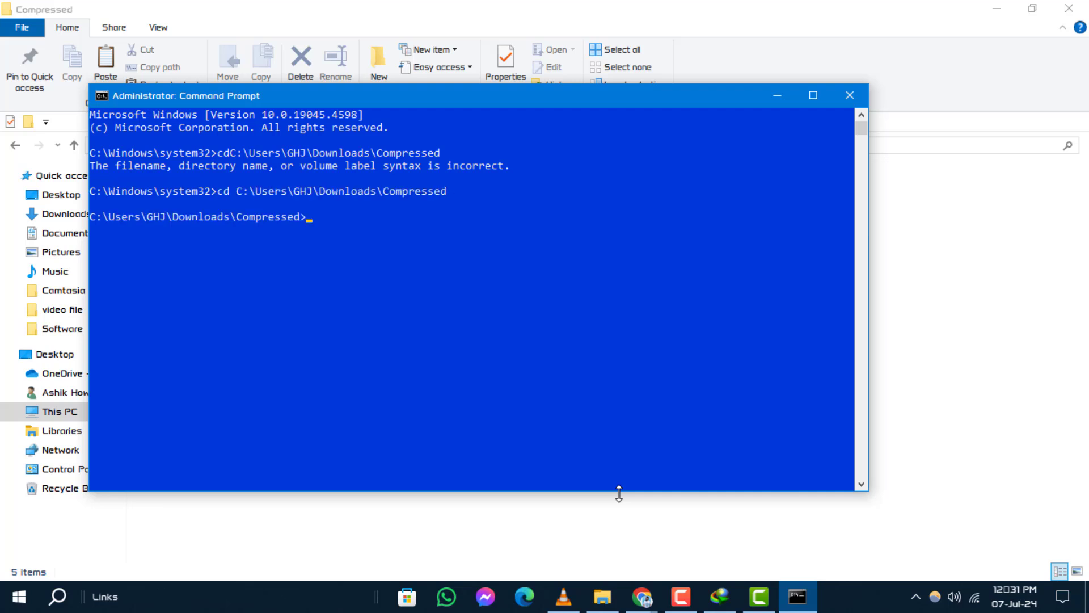
left_click(643, 596)
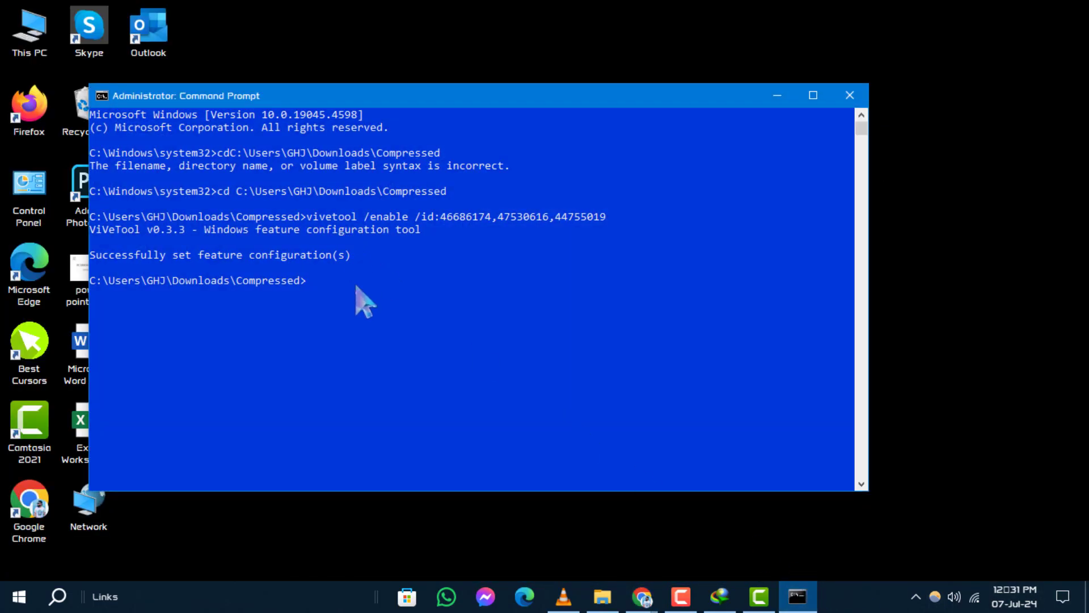
Step: Run vivetool /enable /id:46686174,47530616,44755019 to turn on the three Copilot features
type("vivetool /enable /id:46686174,47530616,44755019")
key("Return")
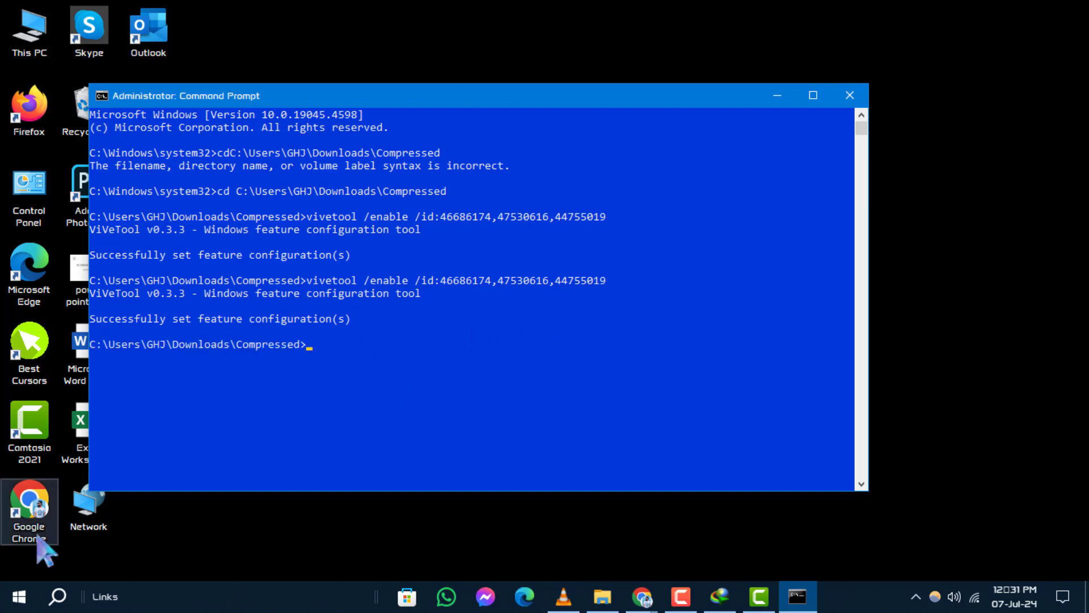
Step: Bring up the Start menu power options, then minimize Command Prompt to the desktop
left_click(19, 596)
left_click(19, 561)
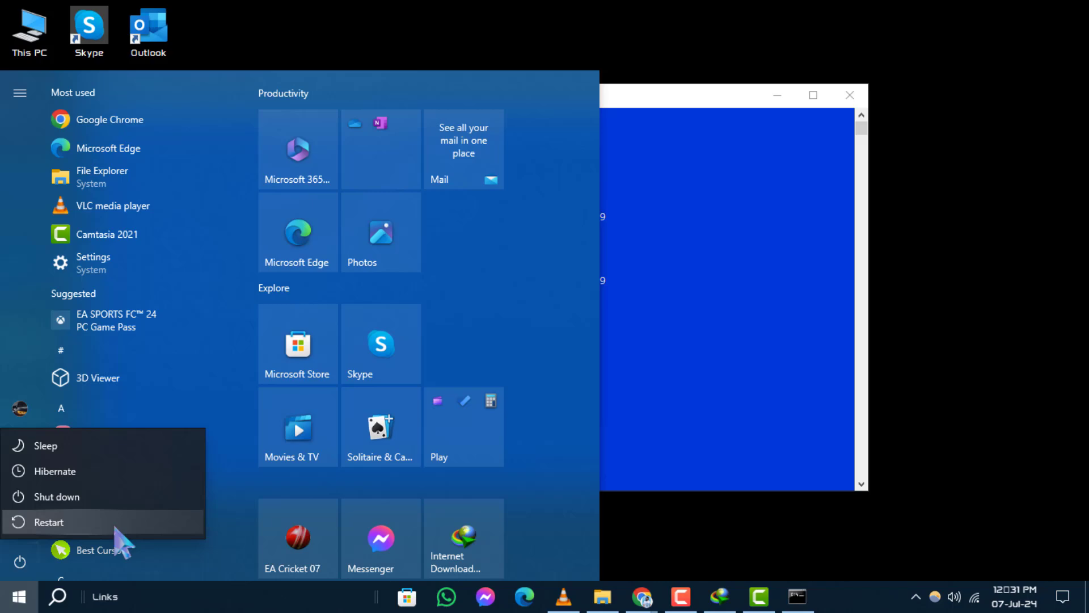
left_click(810, 467)
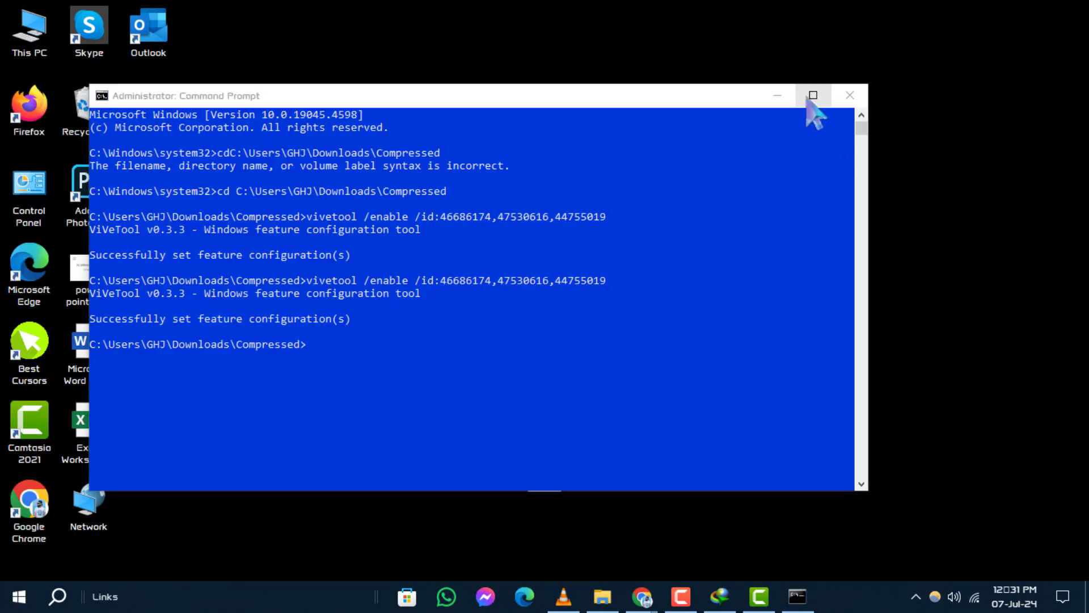
left_click(777, 95)
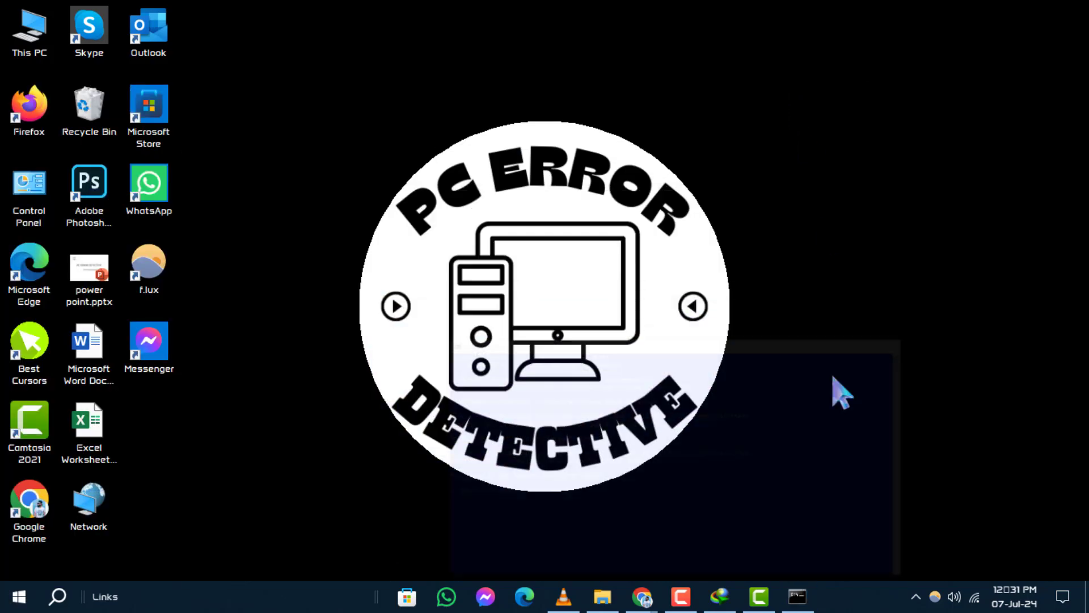
Step: Turn on the taskbar's Show Copilot (preview) button and launch Copilot preview
right_click(861, 599)
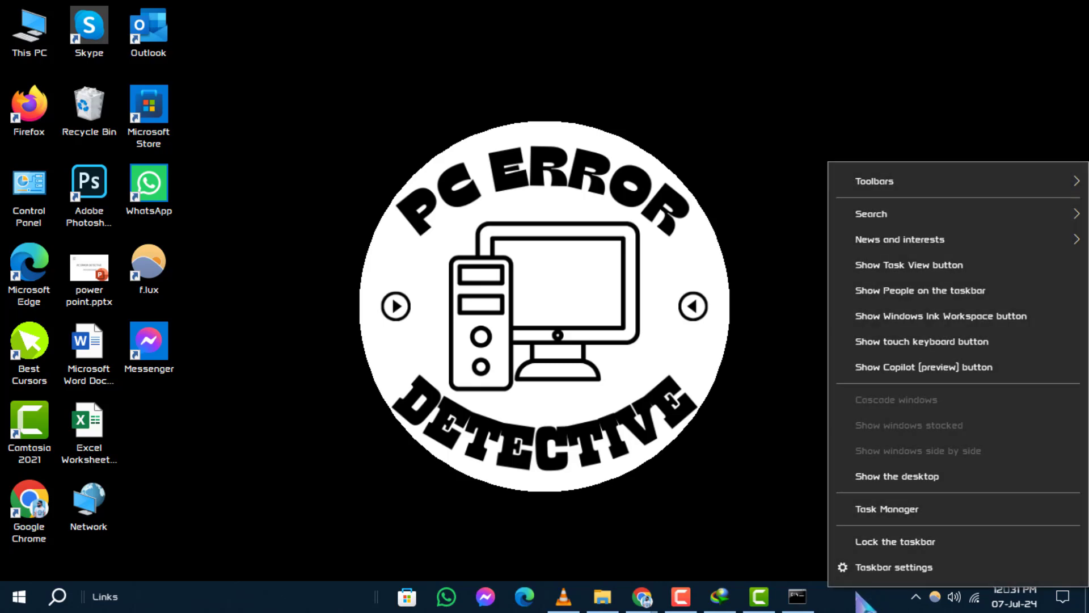
left_click(970, 382)
right_click(868, 600)
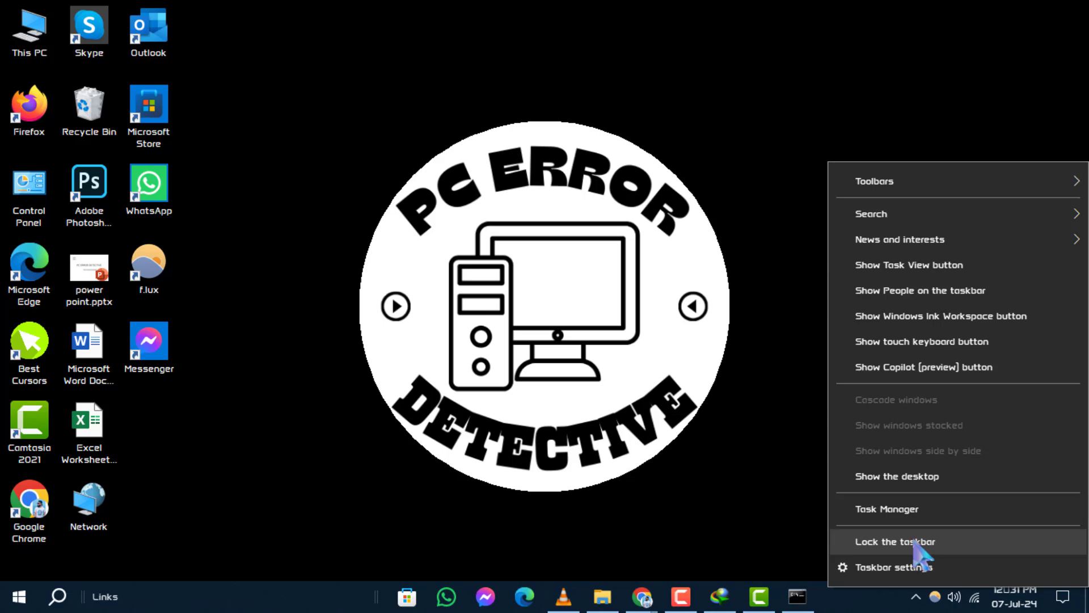
left_click(966, 374)
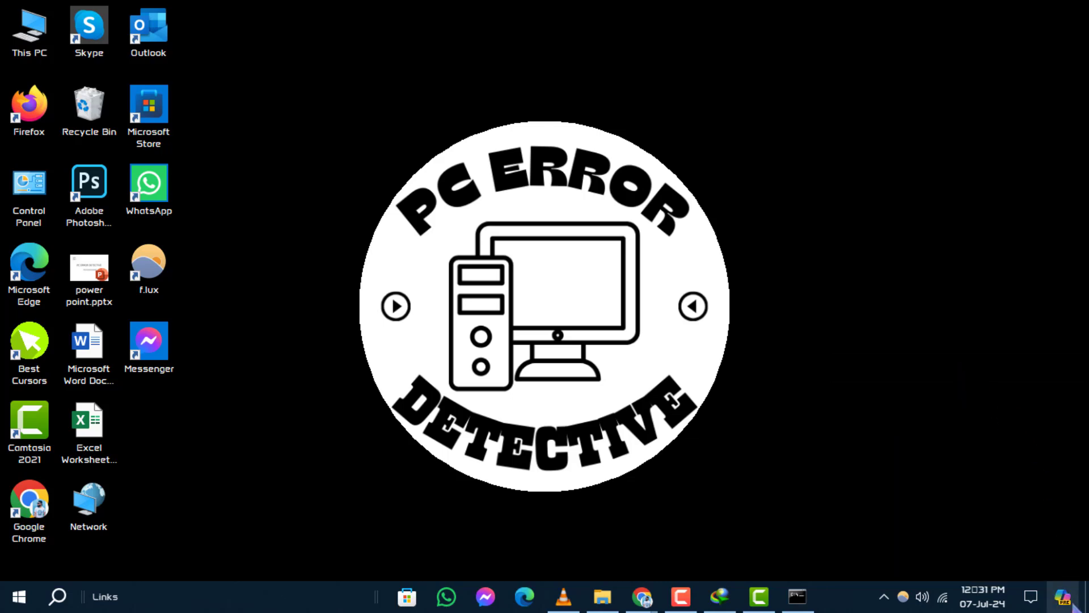
left_click(1067, 600)
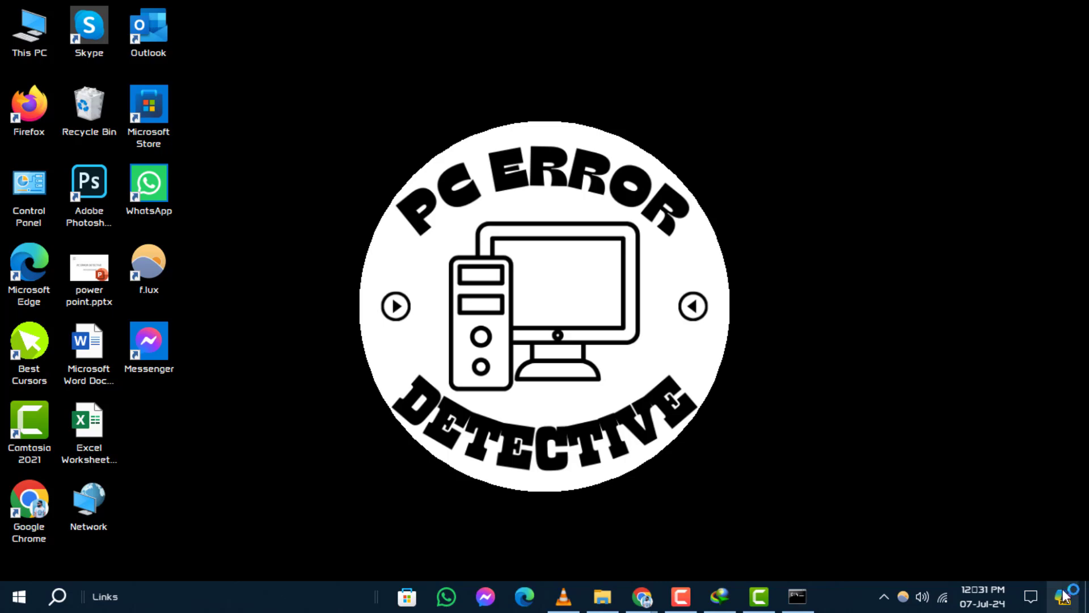